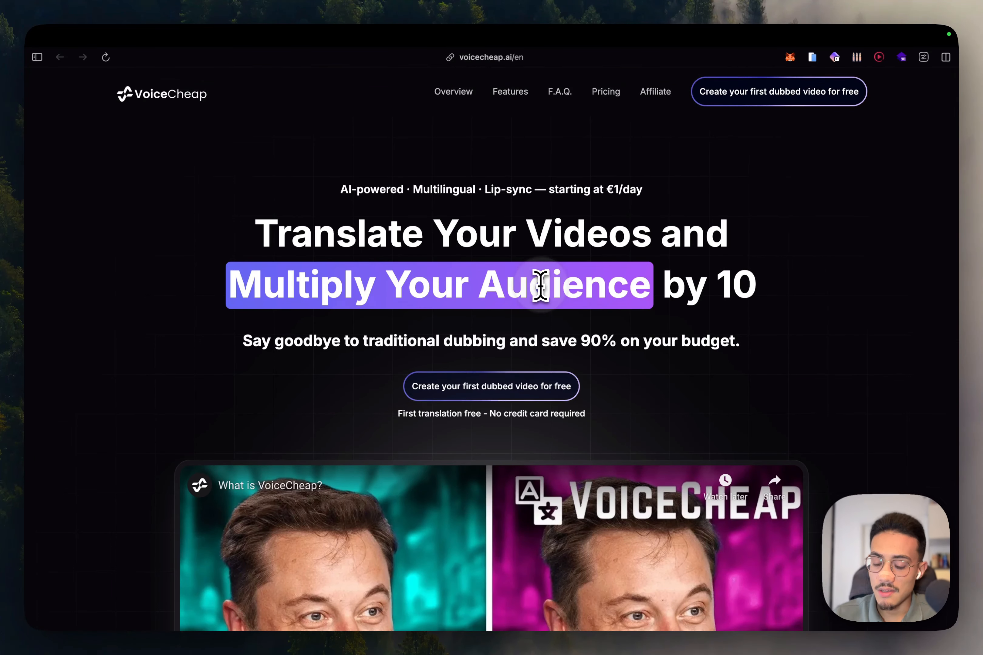
key(super+t)
text(goo)
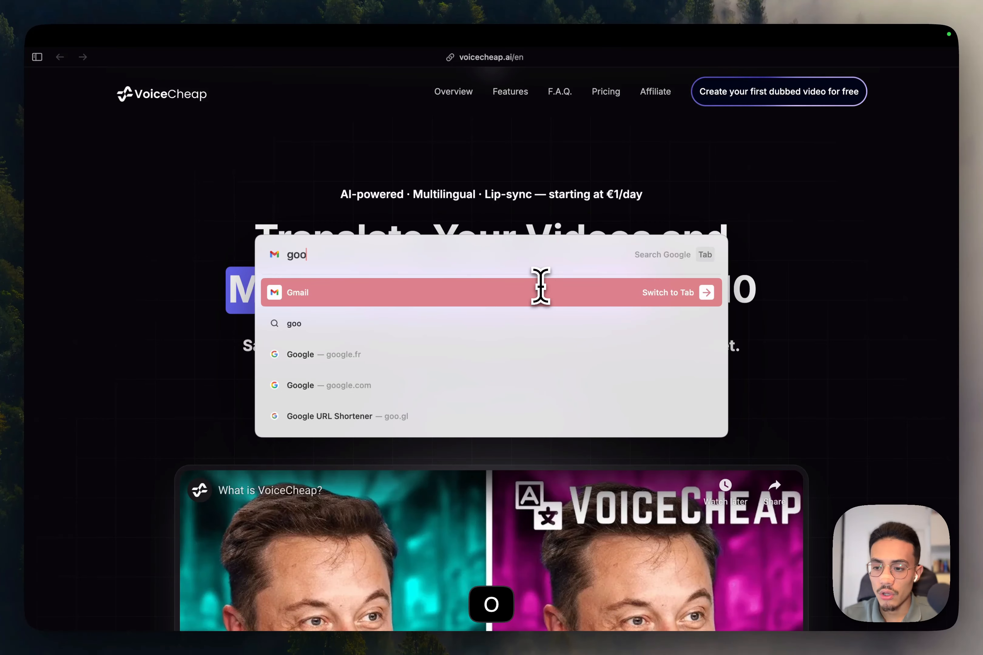
key(Tab)
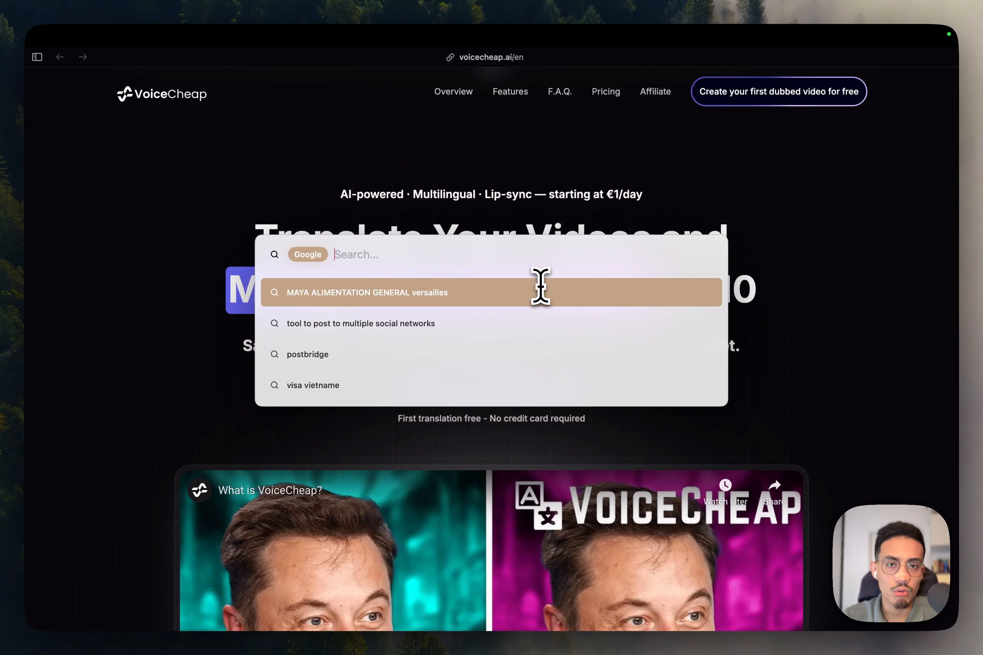
click(589, 164)
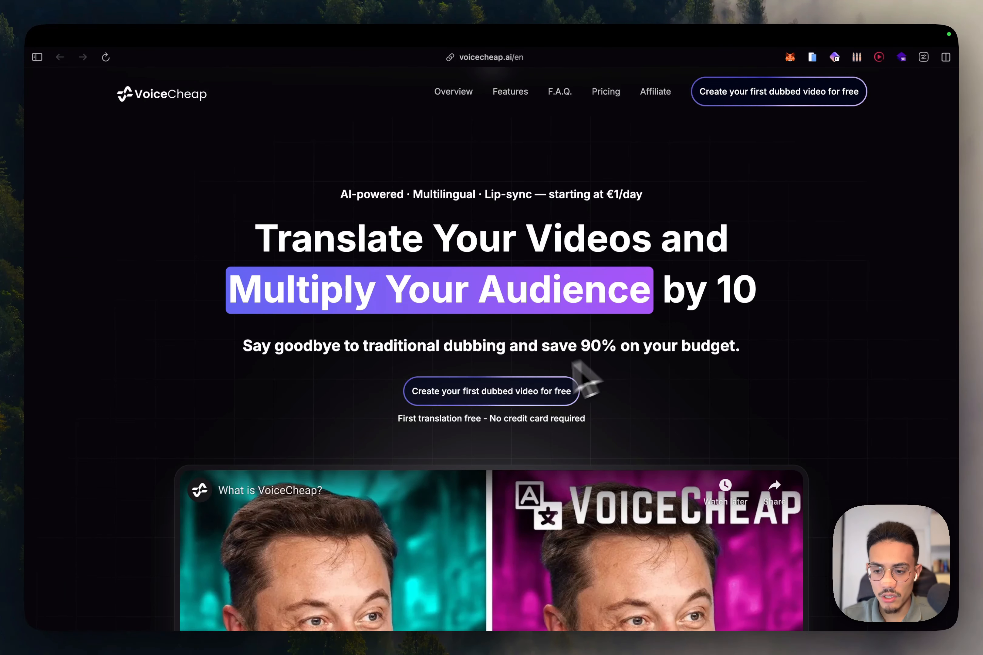
Step: Open the VoiceCheap app and start a new dubbing project that uses a YouTube link as its source
click(527, 393)
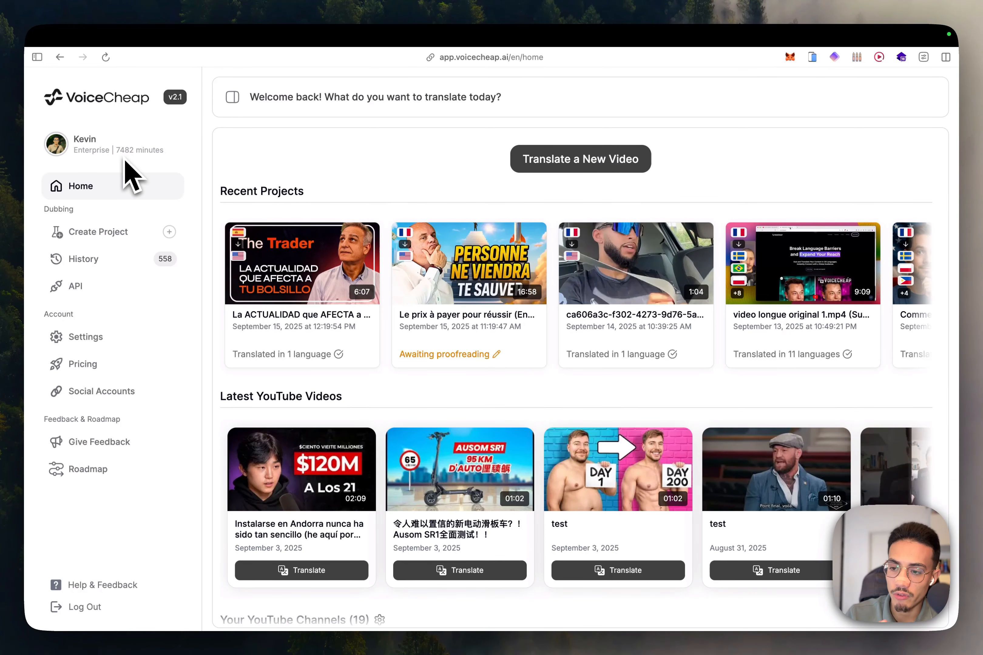
click(98, 237)
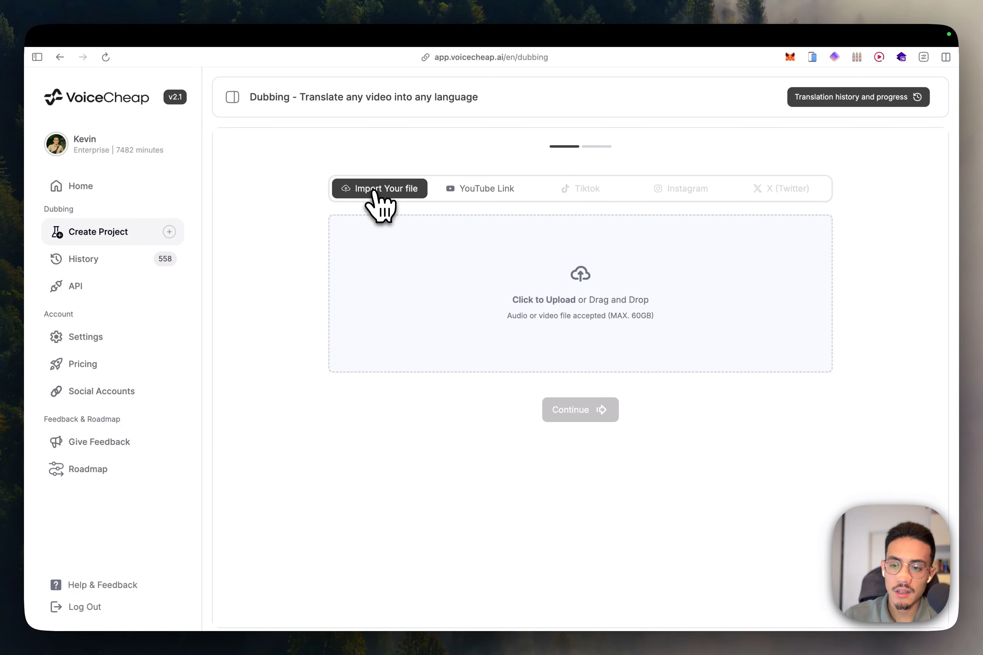
click(493, 191)
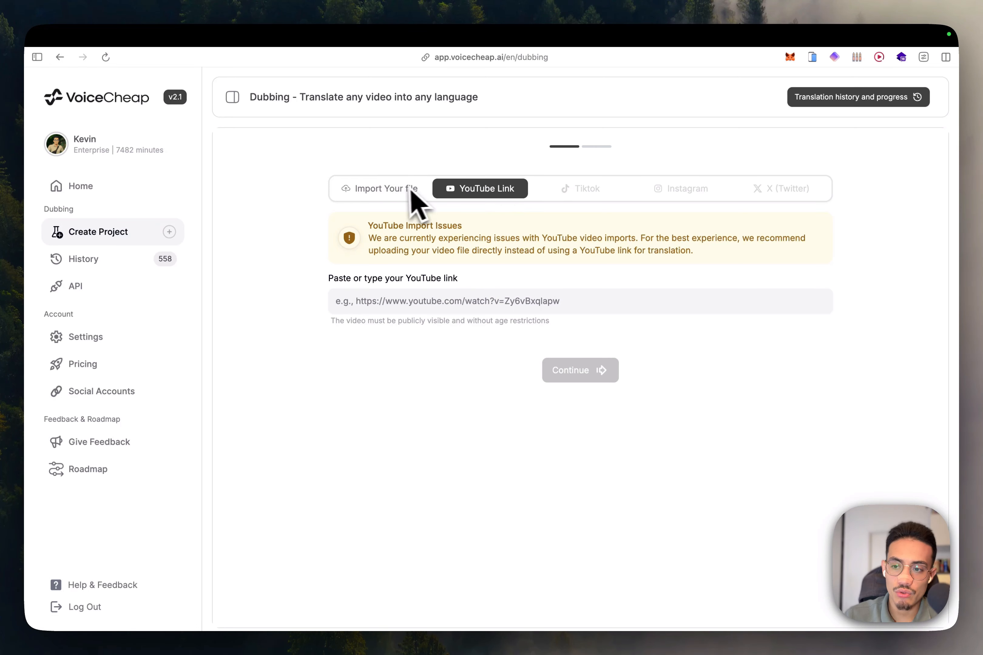
click(401, 190)
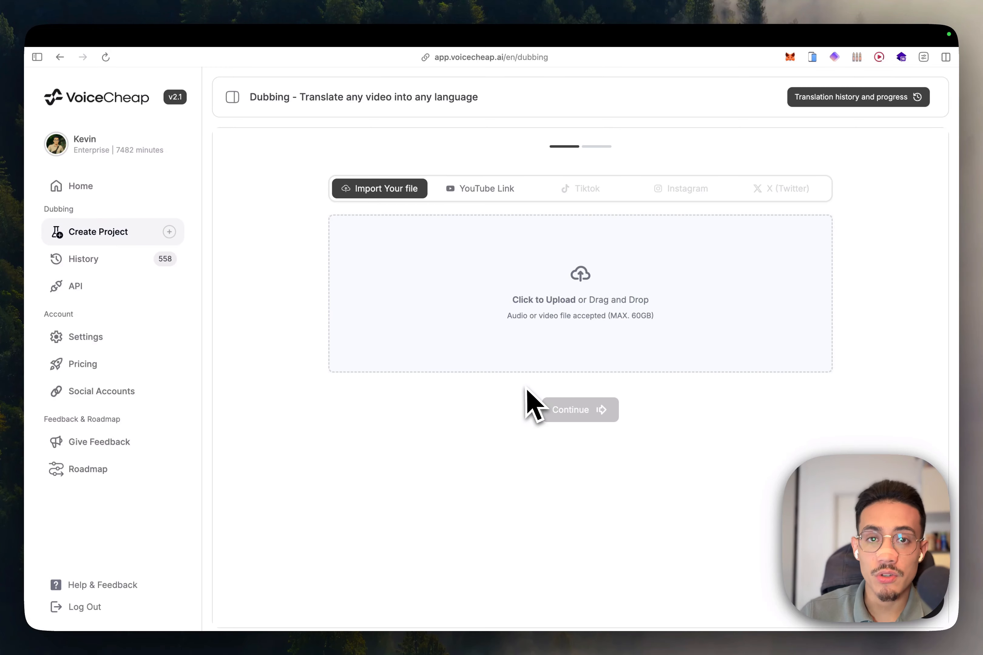
click(507, 188)
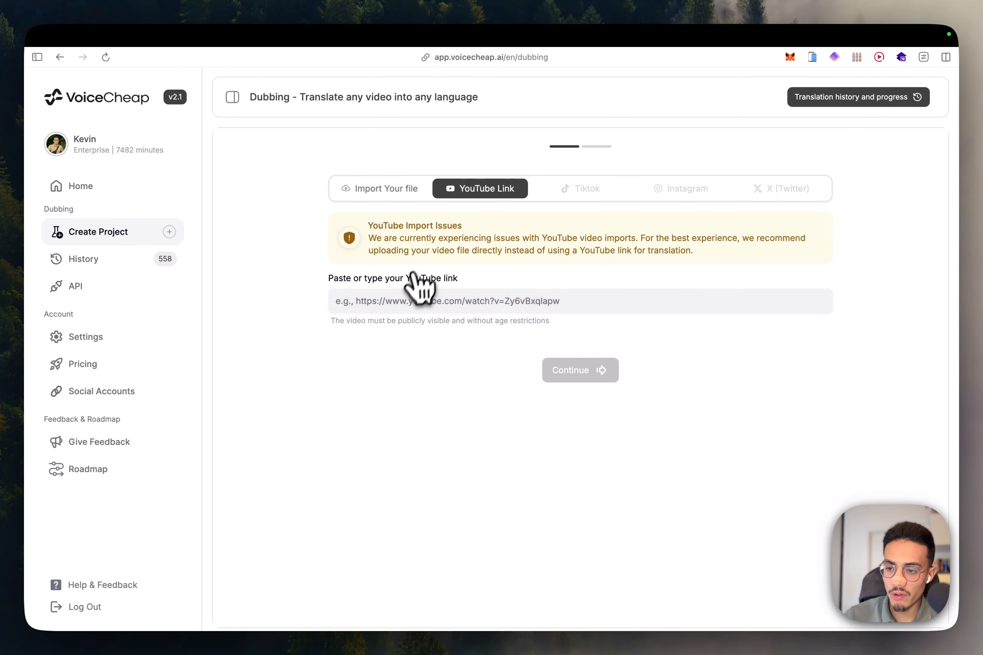
Step: Switch to the open YouTube Shorts page and copy the link of the short "Je lance le Championnat de France d'échecs !"
mouse_move(81, 362)
click(64, 465)
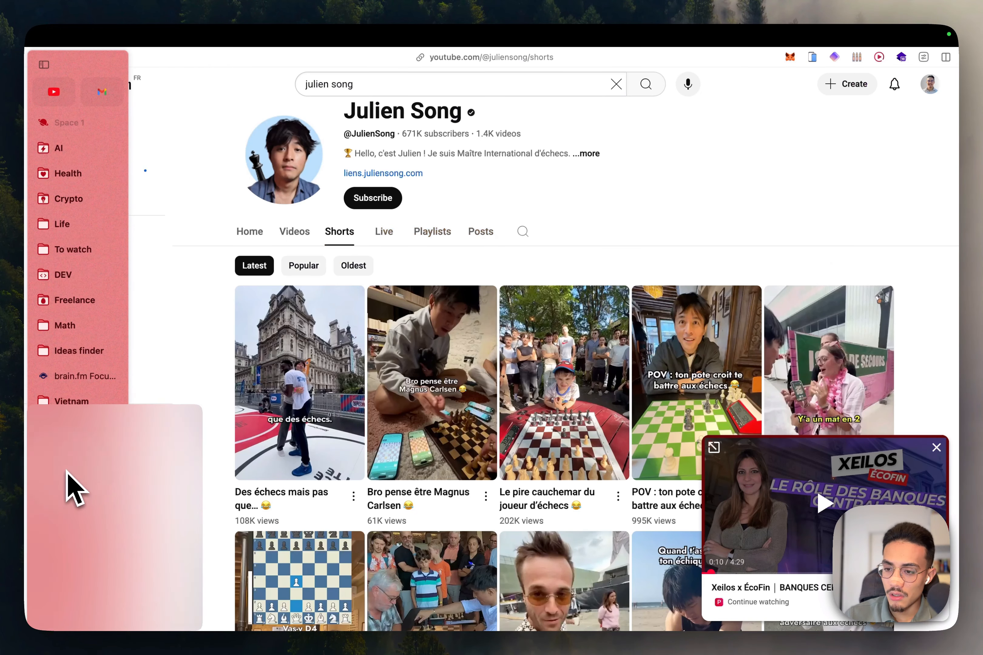
scroll(478, 207, down, 5)
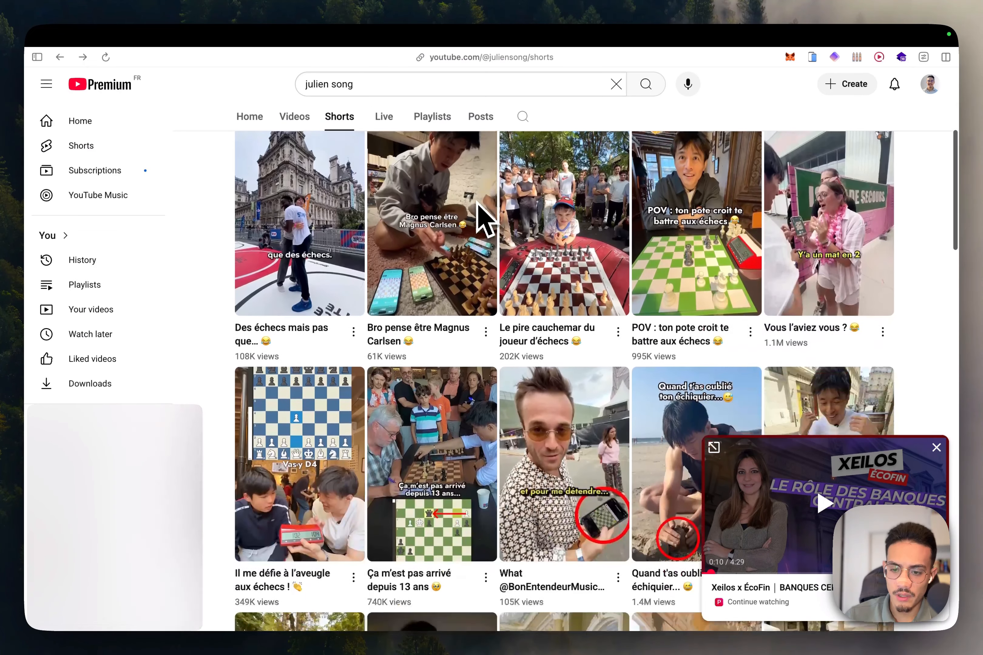
scroll(482, 211, down, 1)
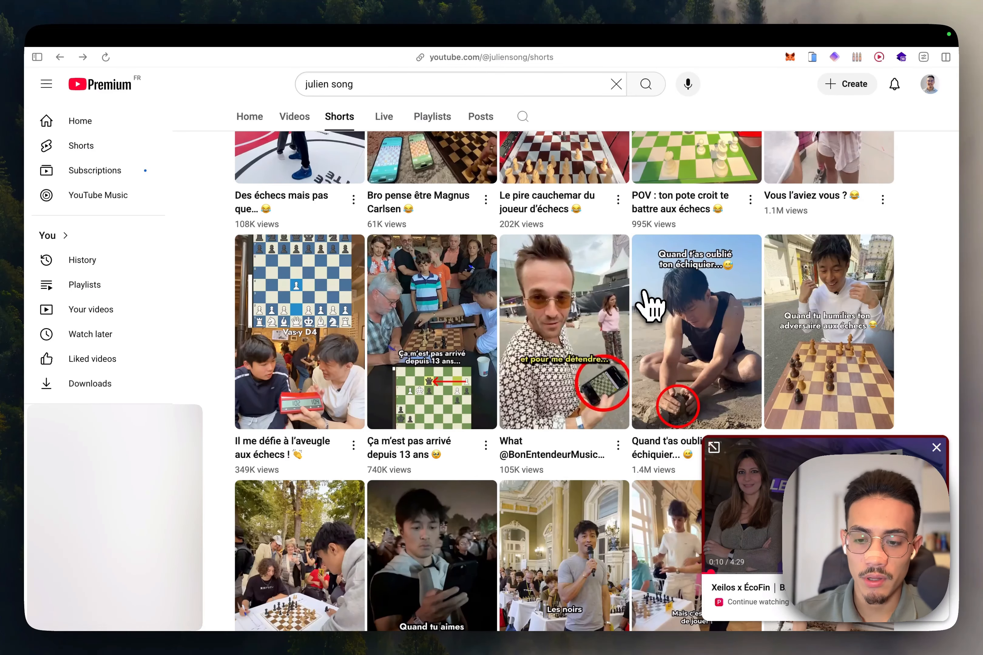
scroll(651, 305, down, 3)
right_click(535, 395)
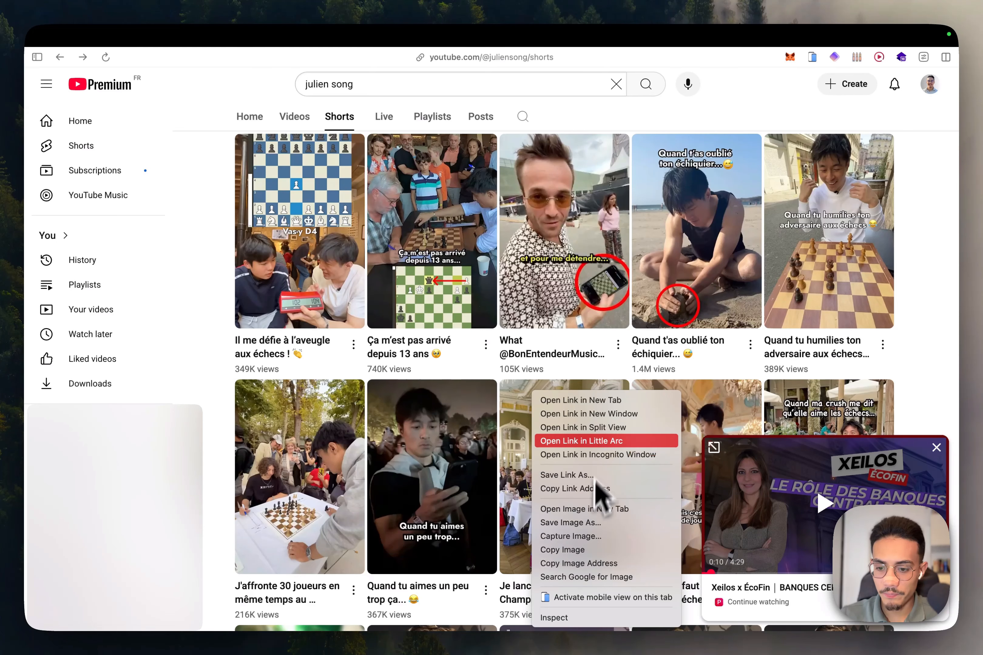
click(603, 488)
Step: Return to the VoiceCheap dubbing page, paste the copied link as the YouTube source and continue to the project options
key(ctrl+Tab)
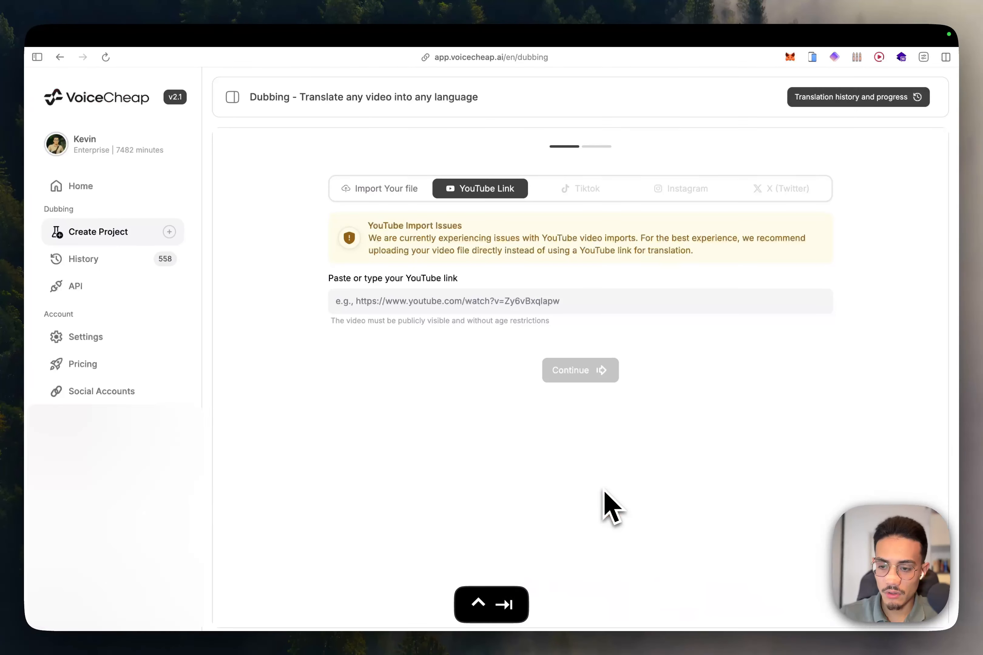
click(454, 306)
key(super+v)
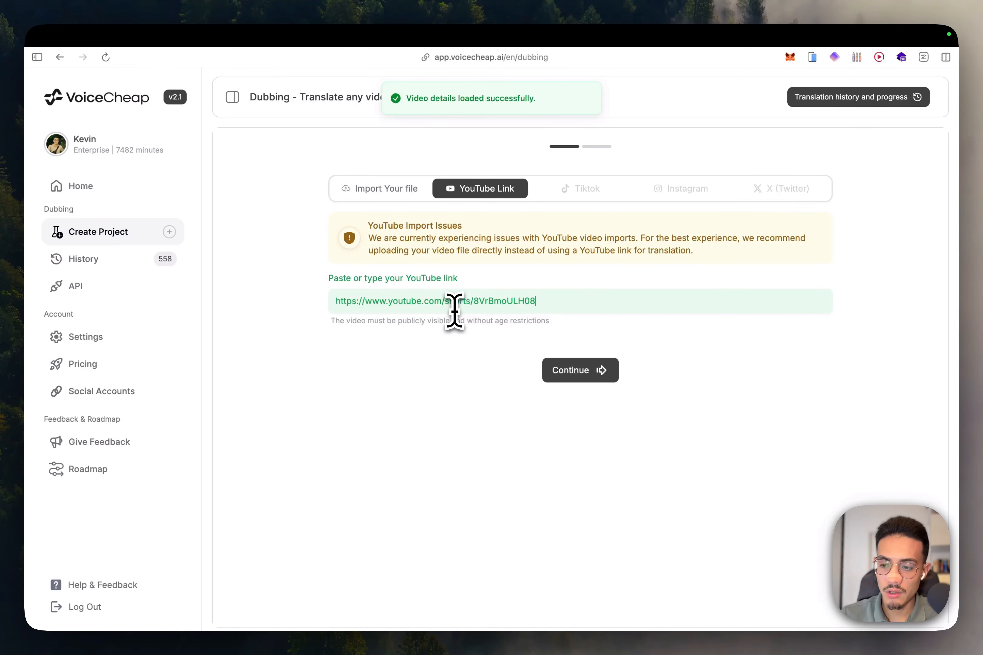
click(579, 370)
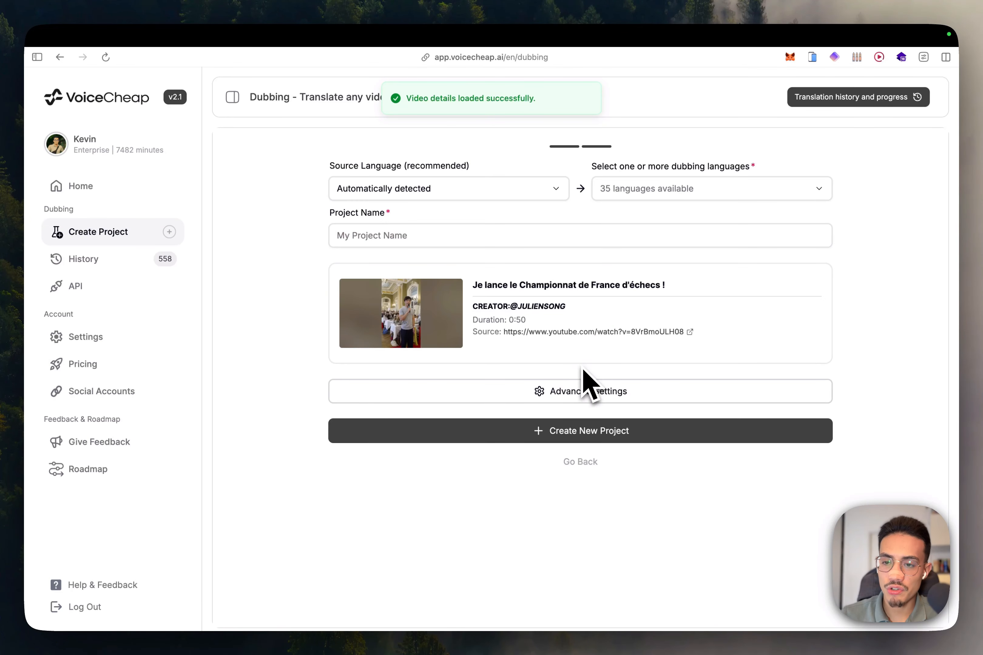
Step: Select English, Japanese and German as the dubbing languages
click(640, 195)
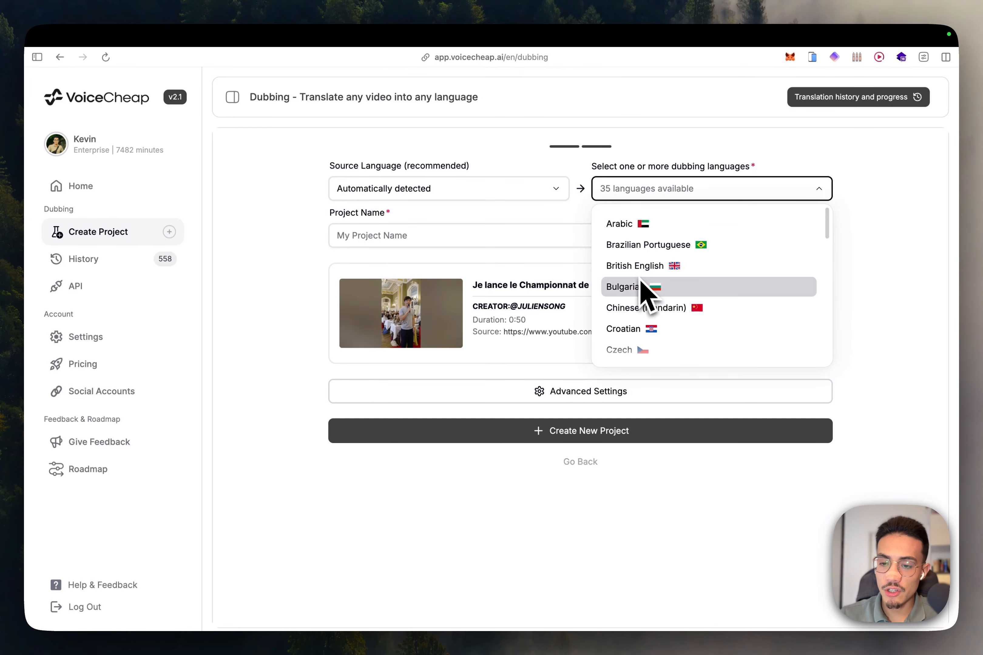
scroll(640, 281, down, 1)
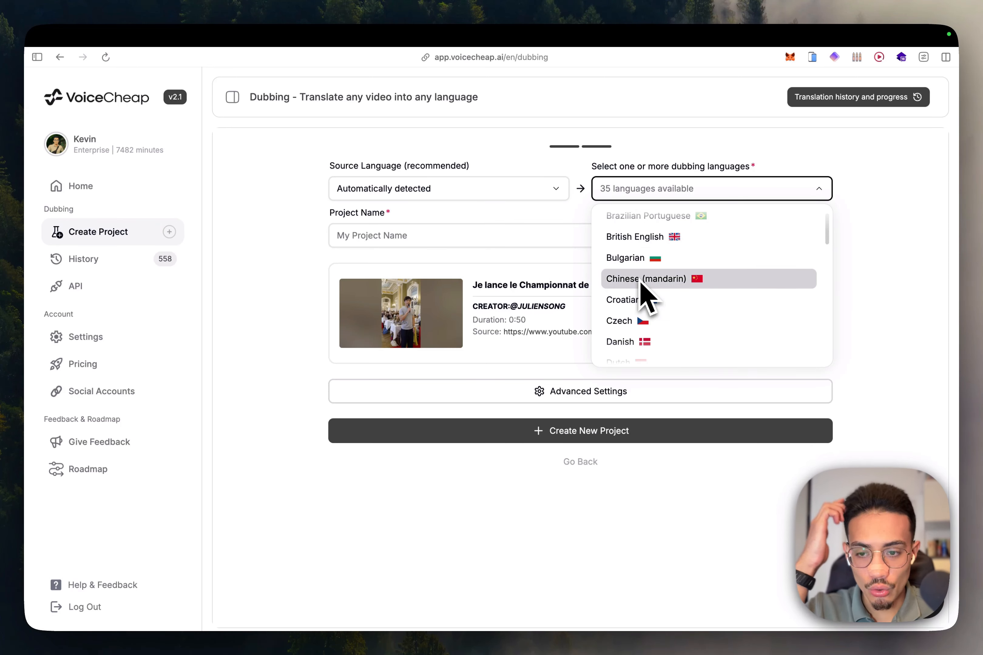
scroll(641, 282, down, 3)
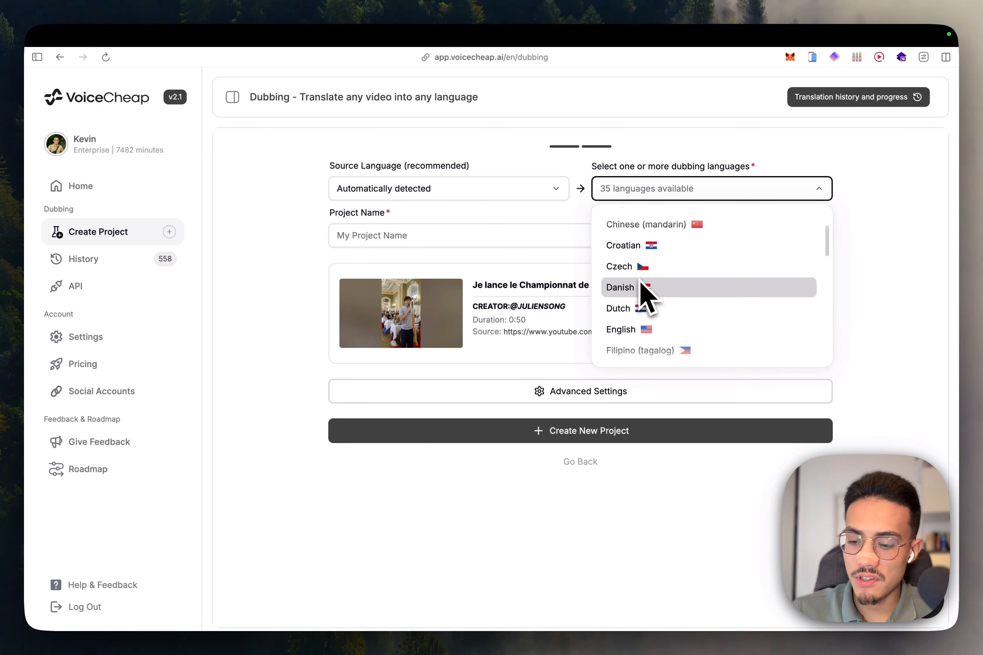
key(e)
click(641, 328)
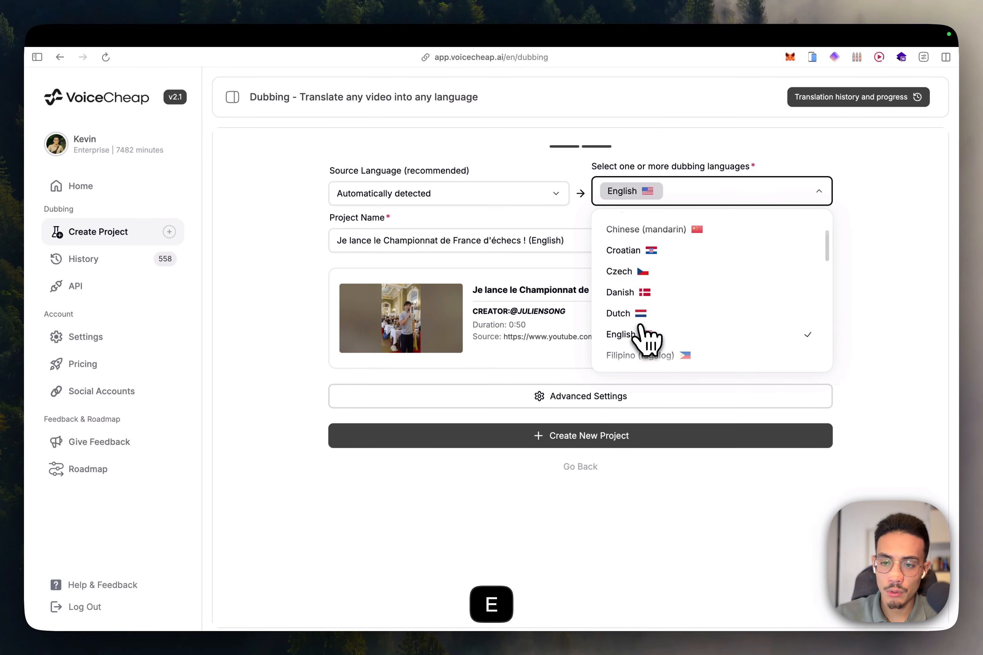
scroll(672, 287, down, 4)
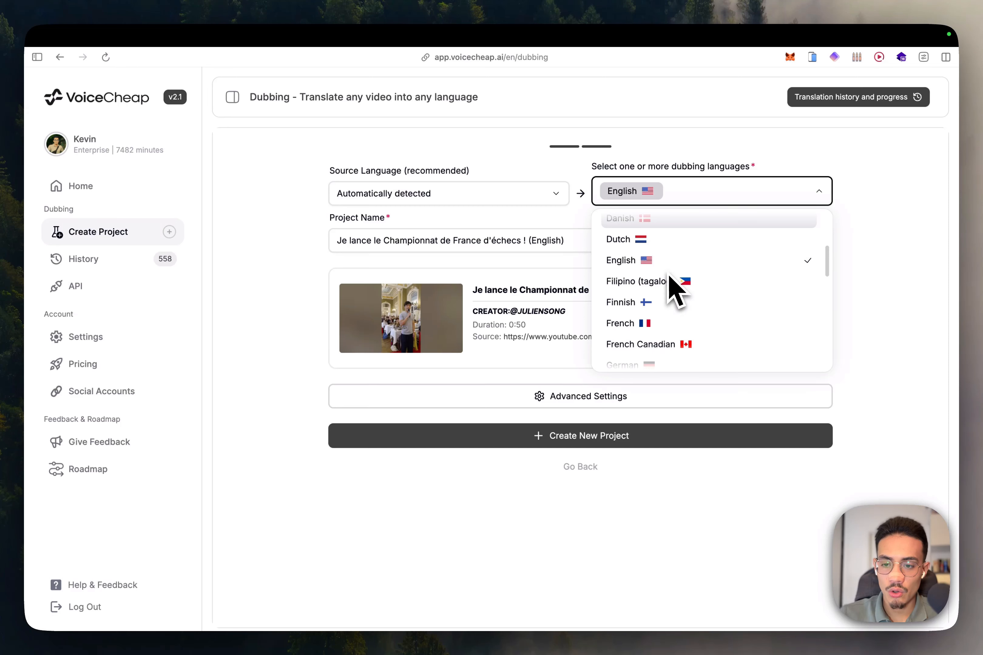
scroll(670, 277, down, 10)
scroll(664, 292, up, 2)
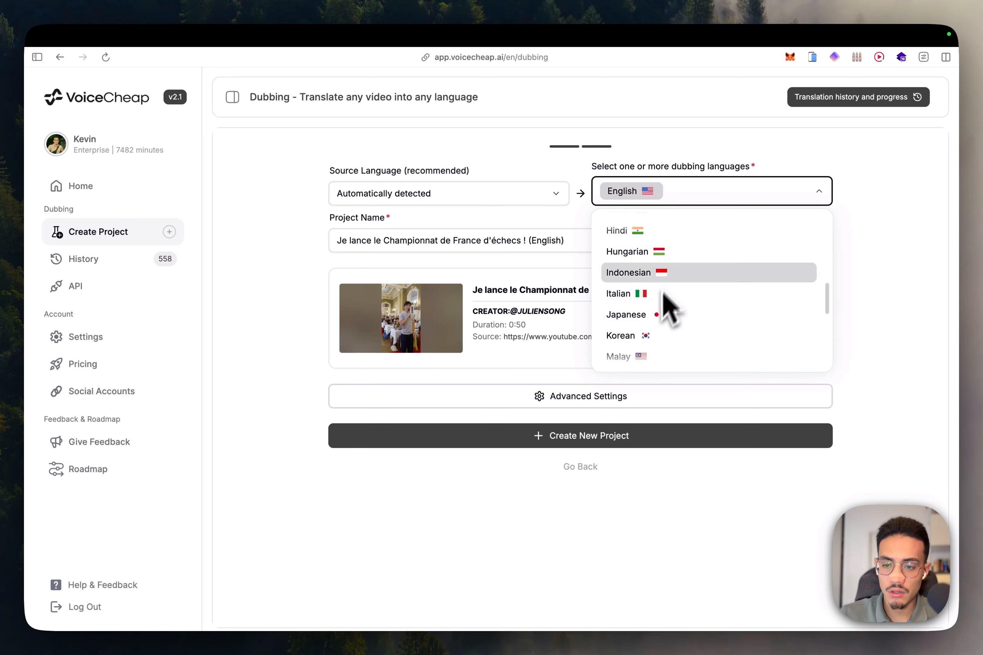
click(653, 316)
scroll(653, 317, up, 4)
click(647, 282)
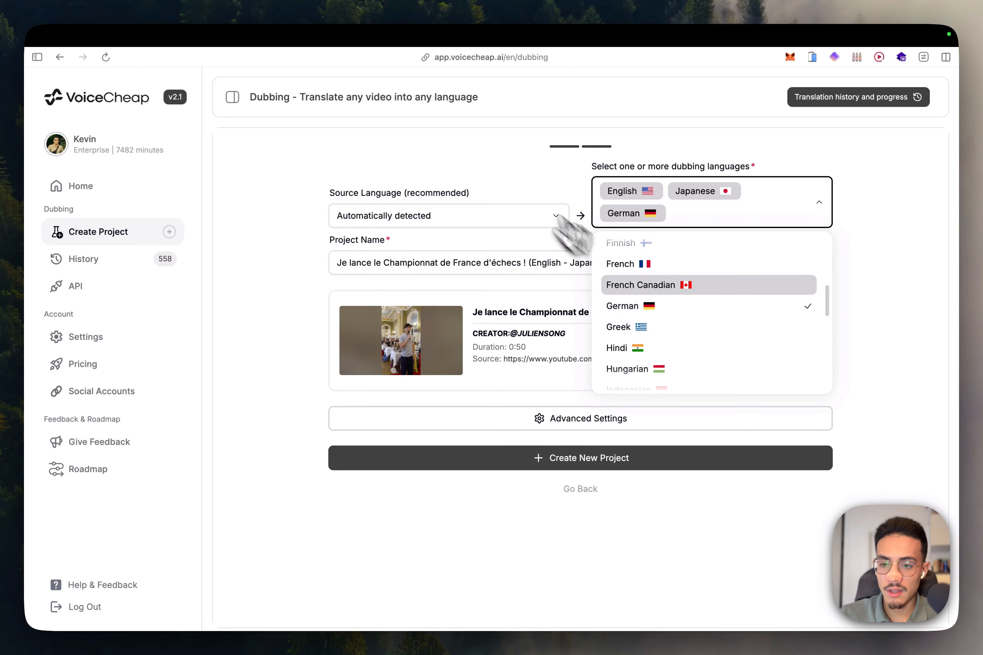
click(487, 171)
Step: Set the source language of the video to French
click(452, 220)
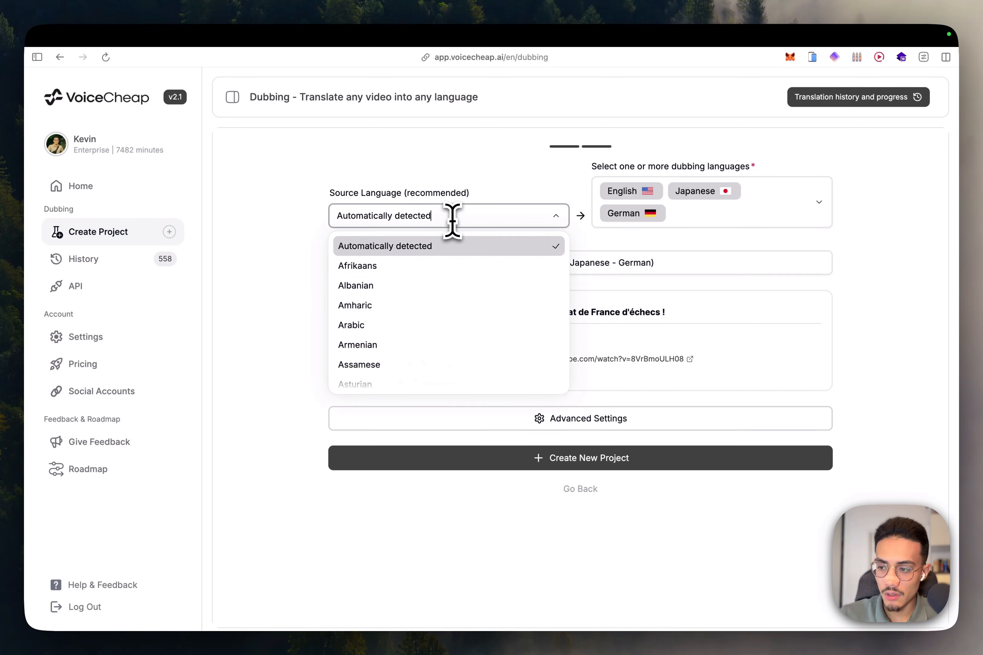
text(f)
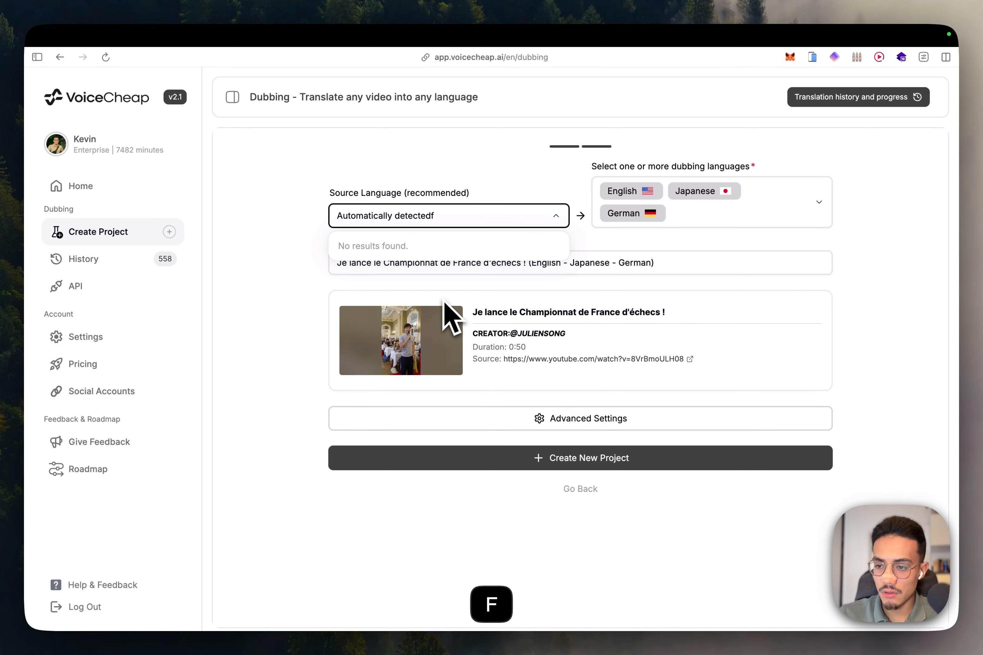
key(super+BackSpace)
scroll(455, 313, down, 2)
text(f)
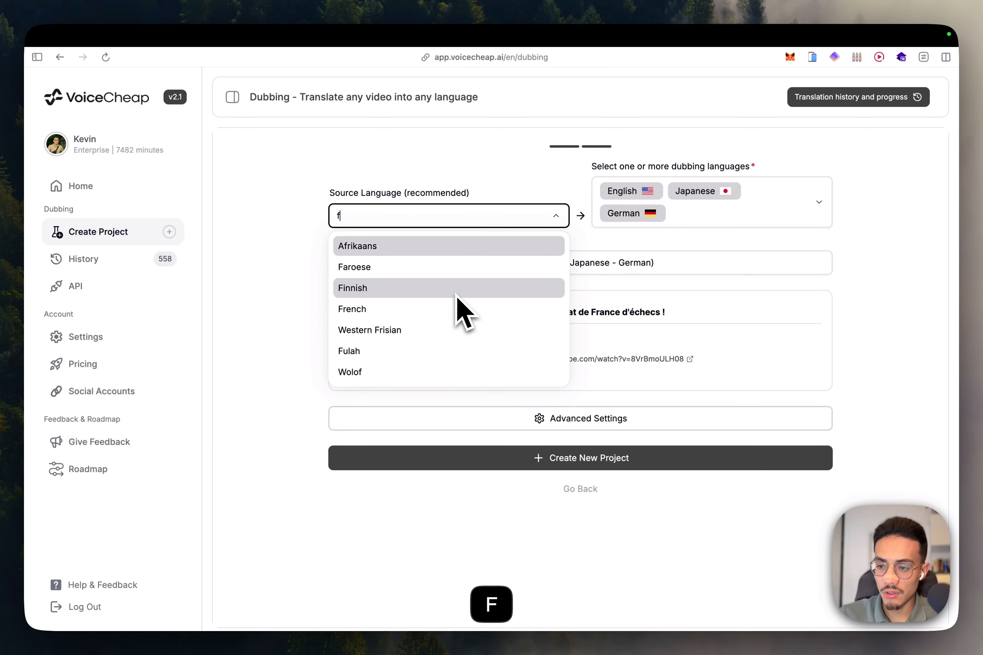
click(447, 312)
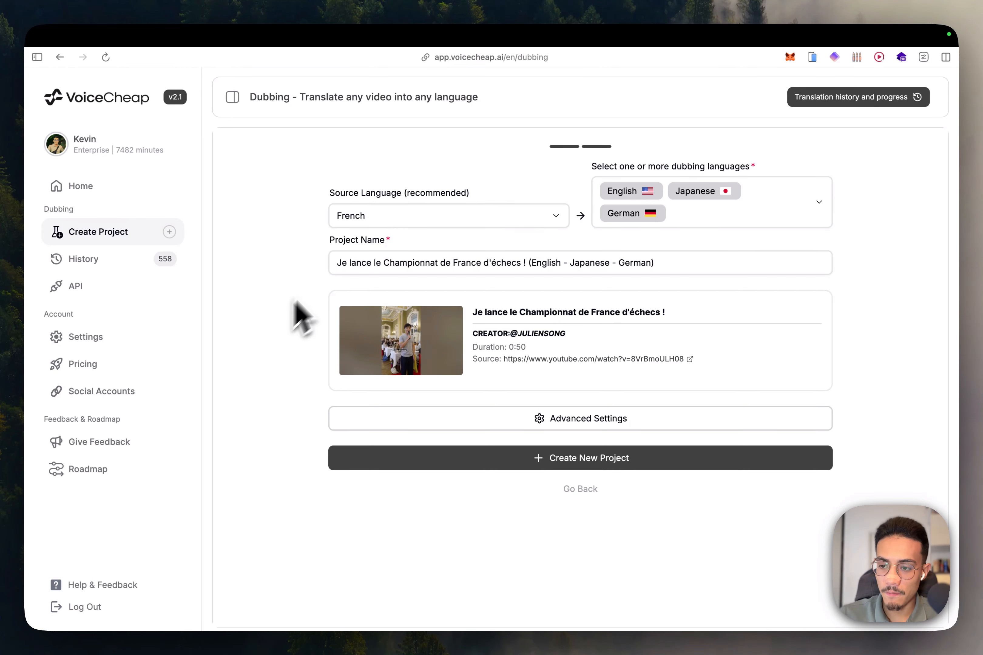
Step: Look at the advanced options for editing brand vocabulary and importing an SRT file without changing anything
click(609, 421)
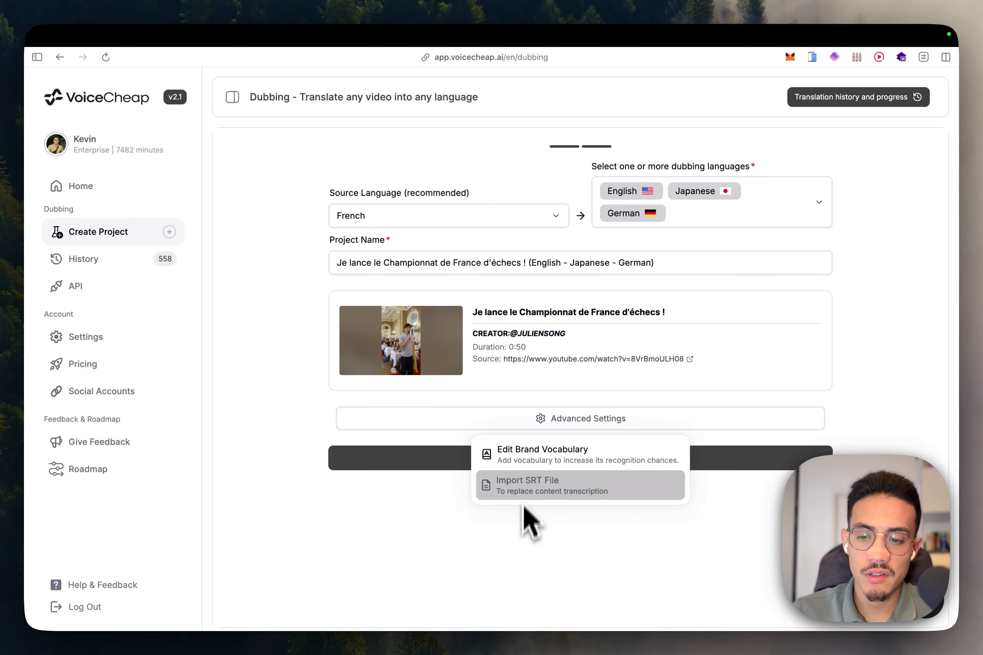
click(524, 456)
click(686, 243)
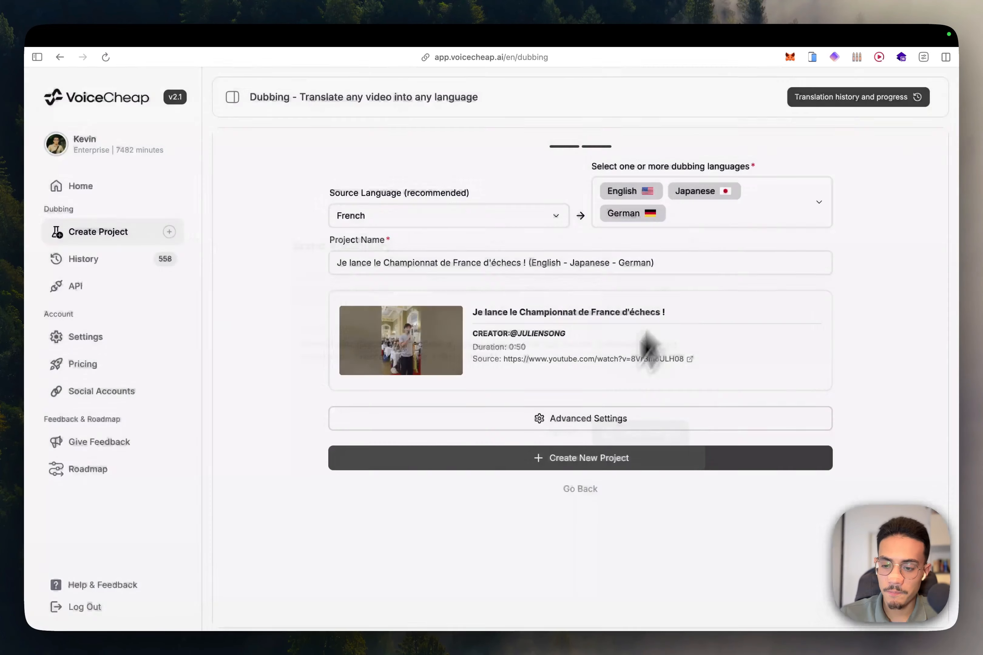
click(590, 420)
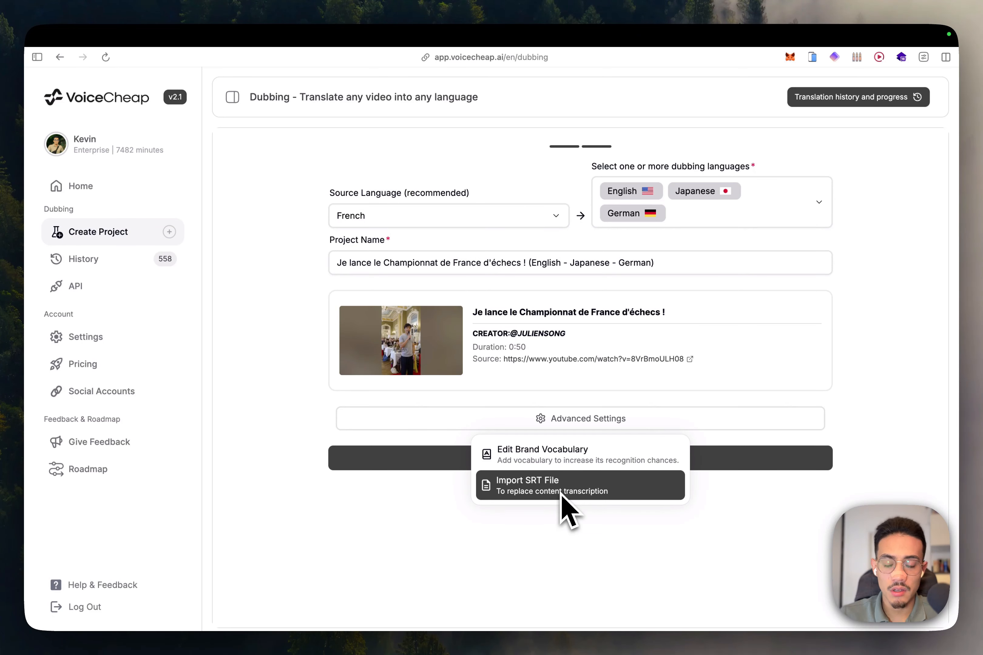
click(528, 592)
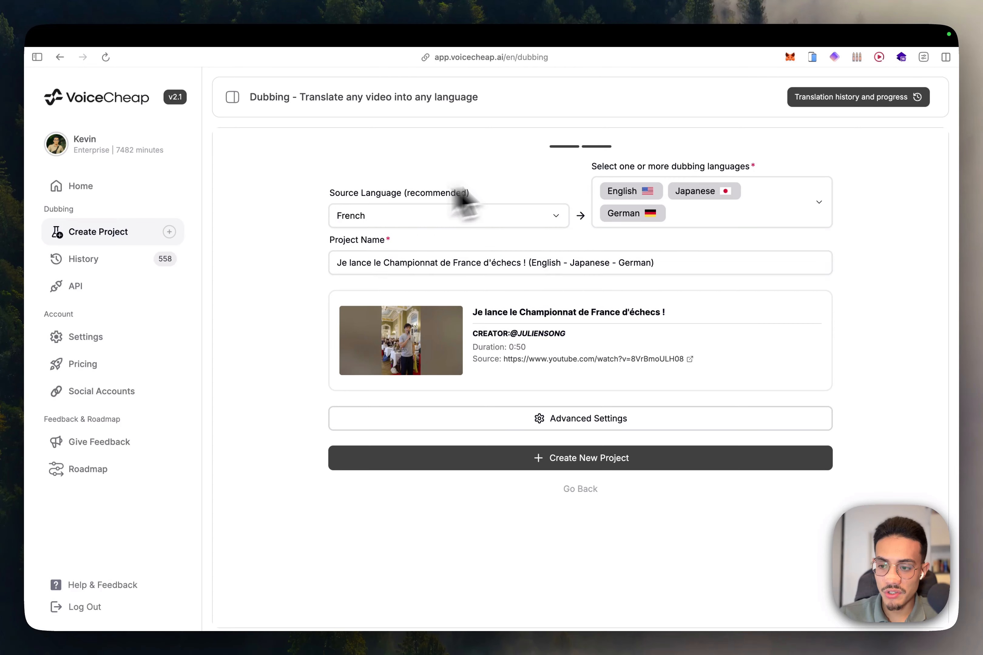
Step: Create the dubbing project and open it from the translation history for proofreading
click(509, 455)
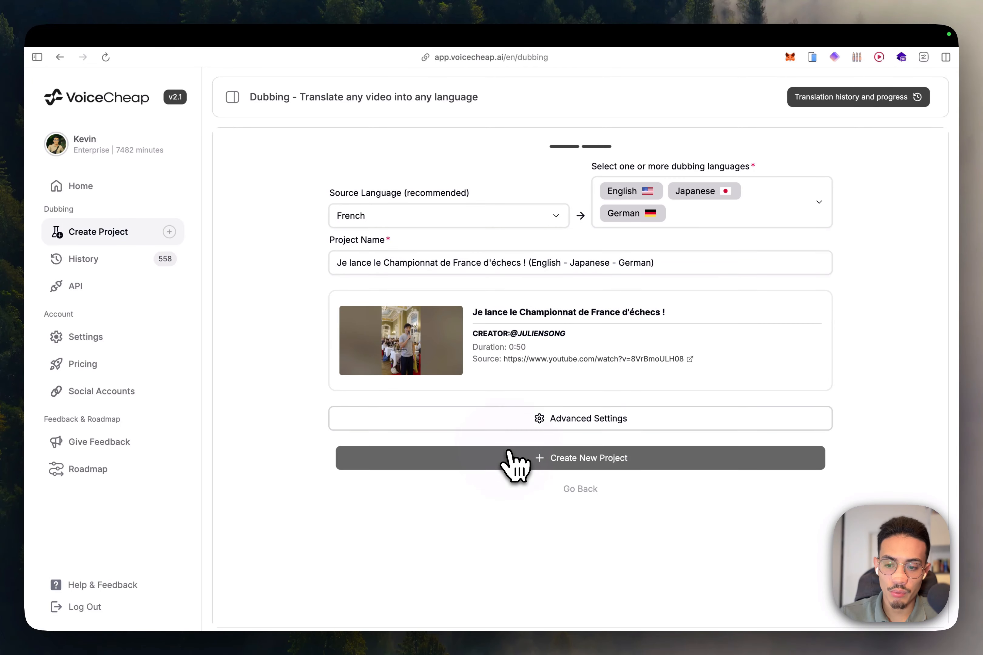
click(814, 104)
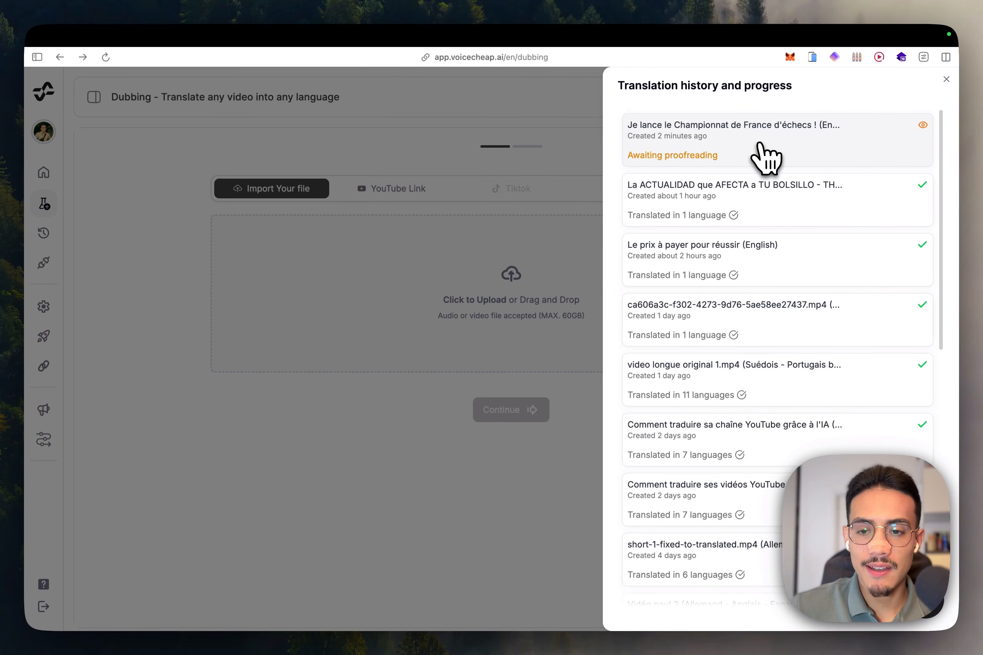
click(761, 154)
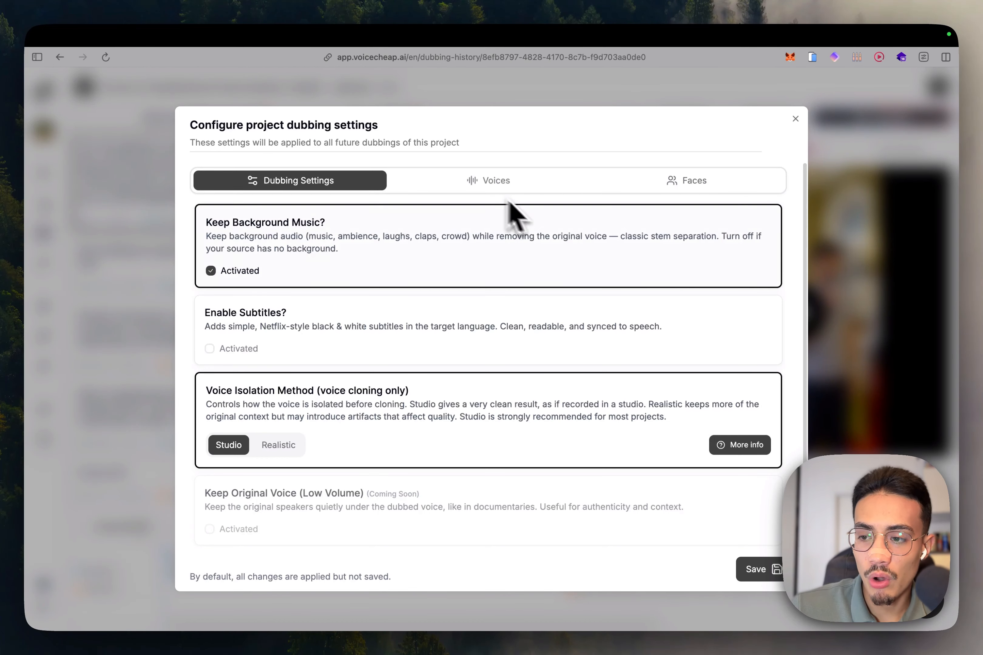
Step: Check the lip-sync face selection in the project's dubbing configuration and return to the general dubbing settings
click(709, 182)
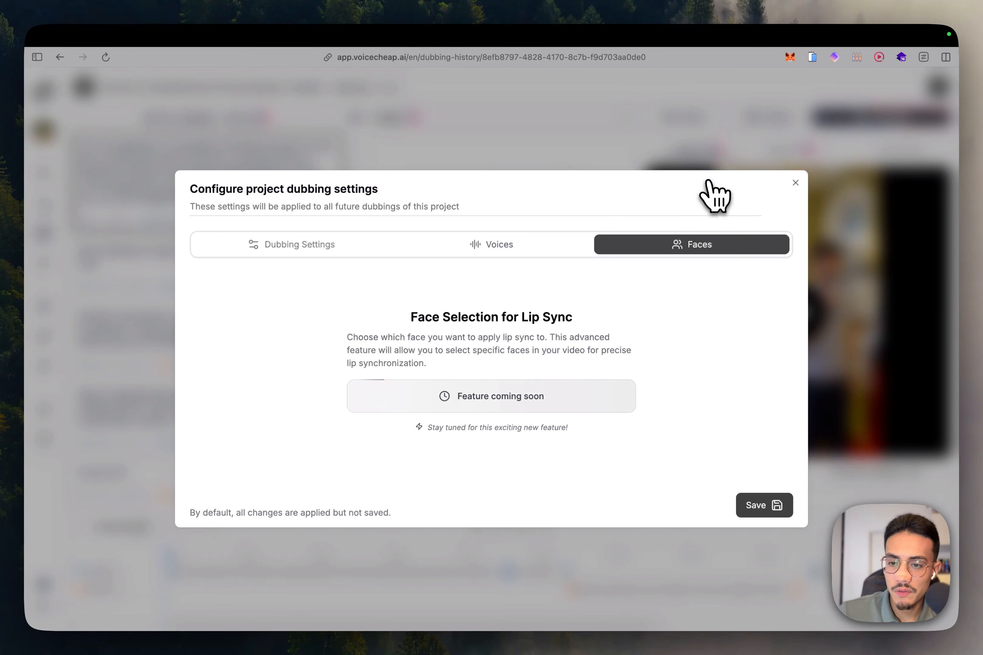
click(336, 247)
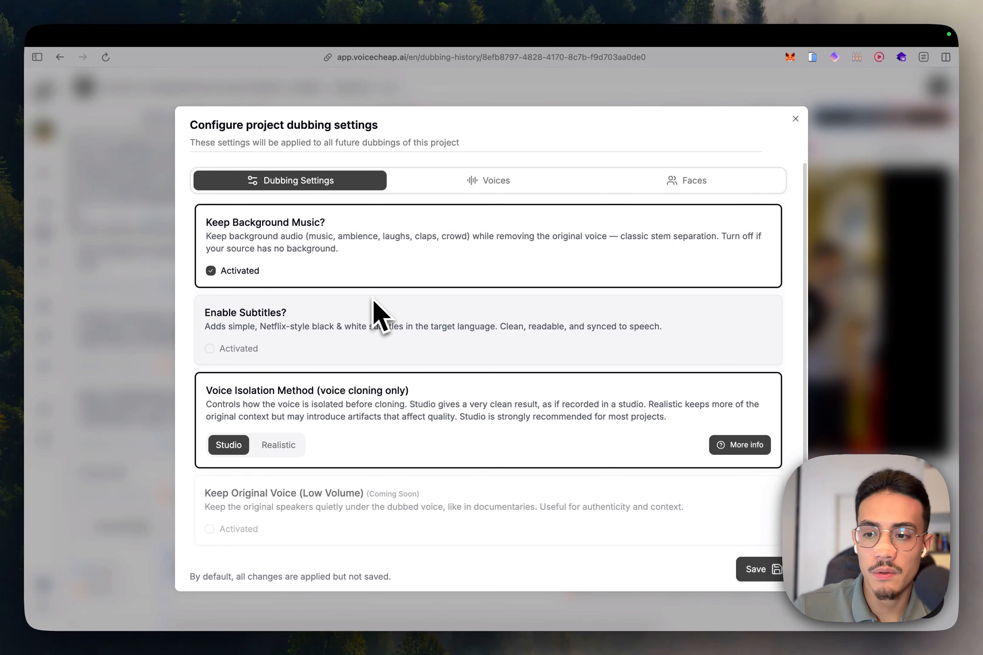
Step: Try the Realistic voice isolation method, view the additional information about it, and switch back to Studio
scroll(373, 302, down, 1)
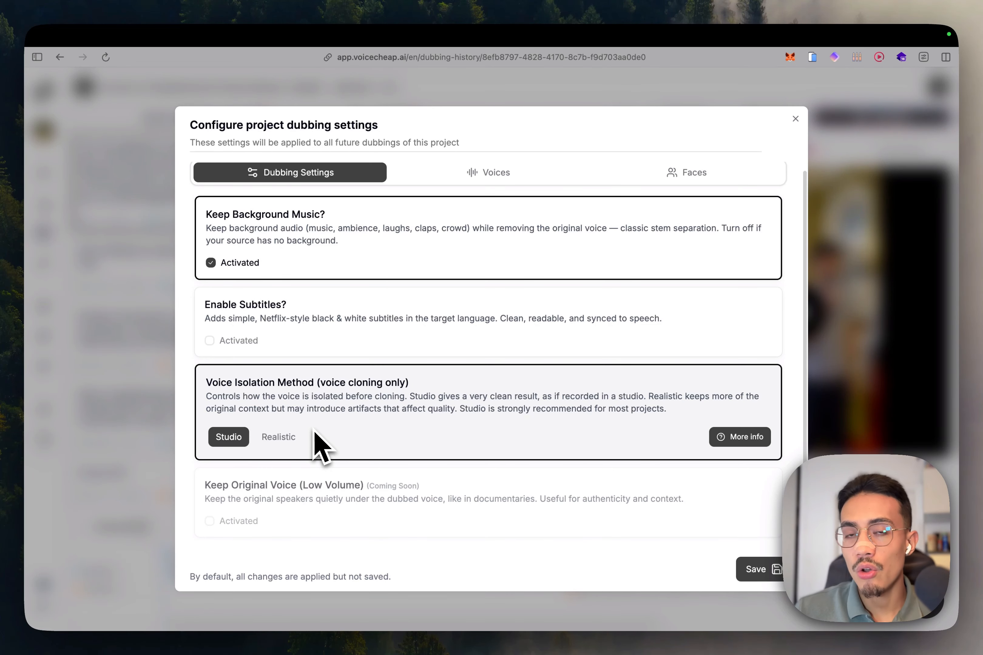
click(280, 440)
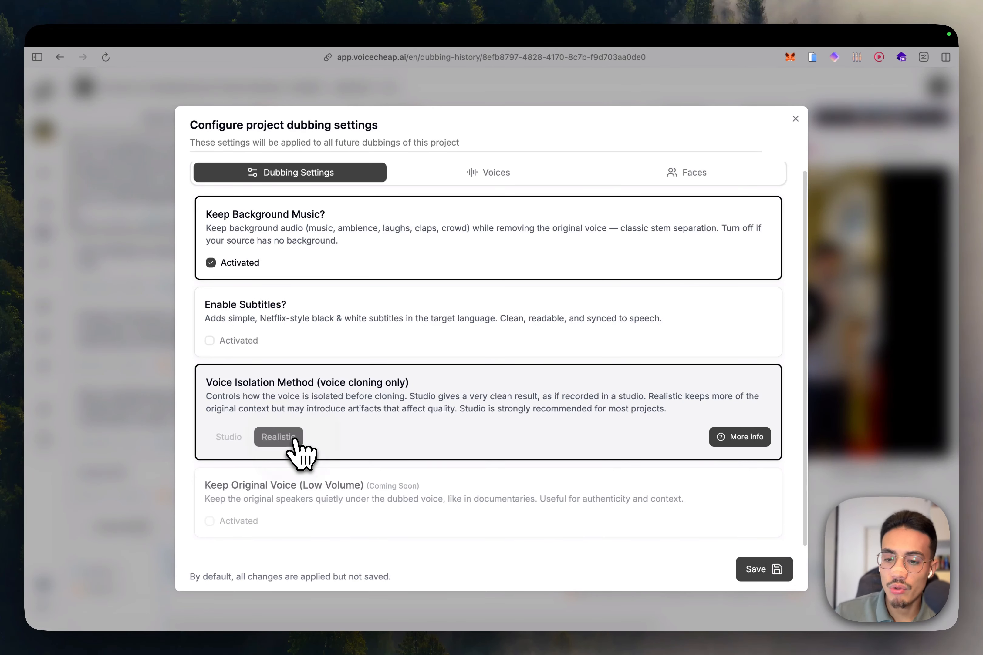
click(719, 441)
click(478, 431)
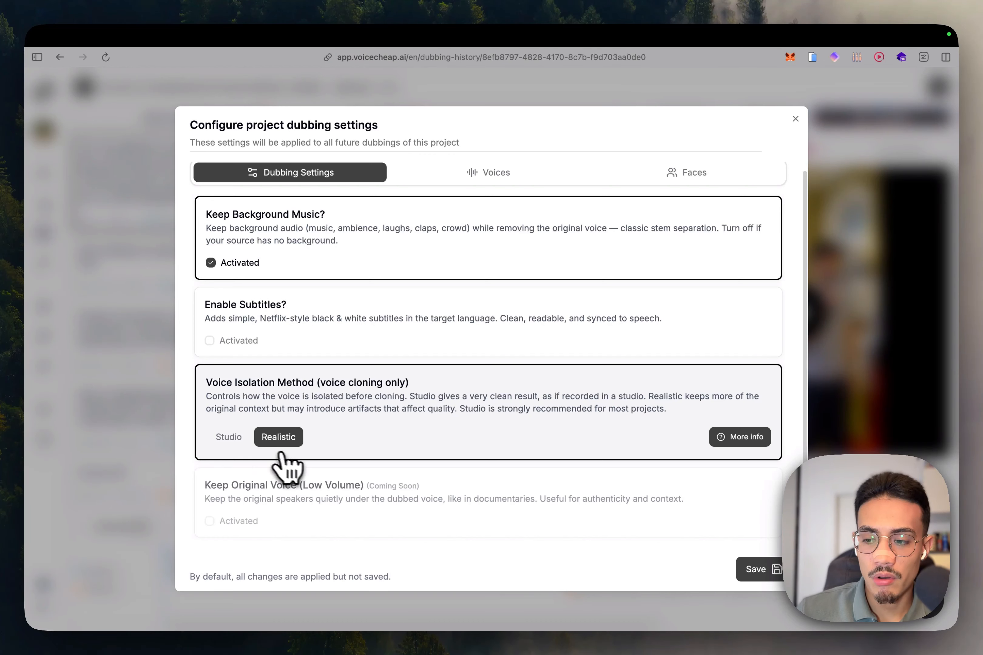
click(229, 440)
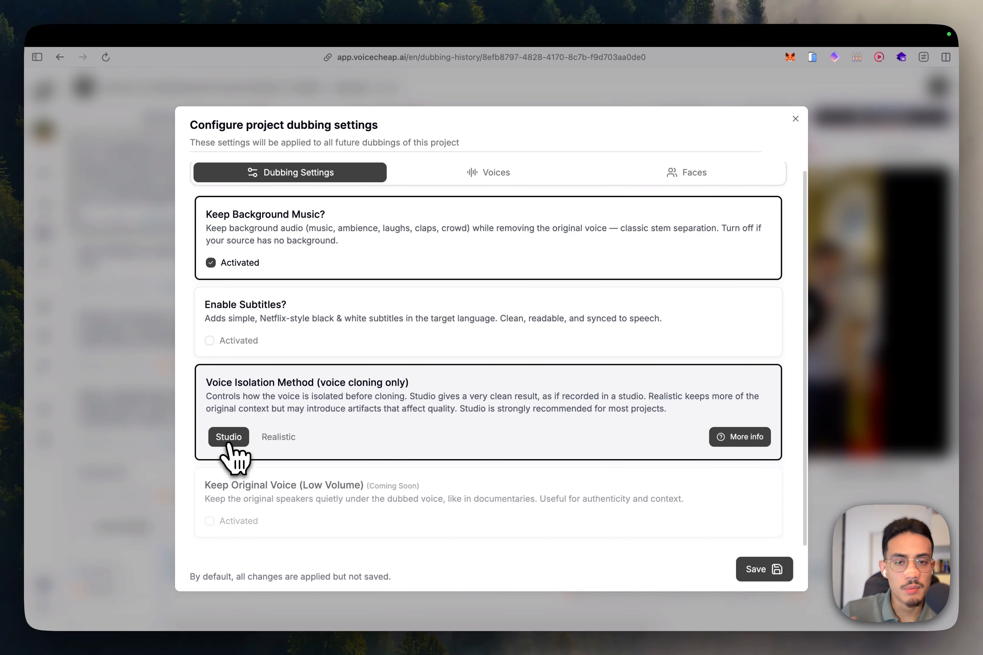
Step: Examine the voice cloning options for stability, similarity and style exaggeration without changing them
click(461, 172)
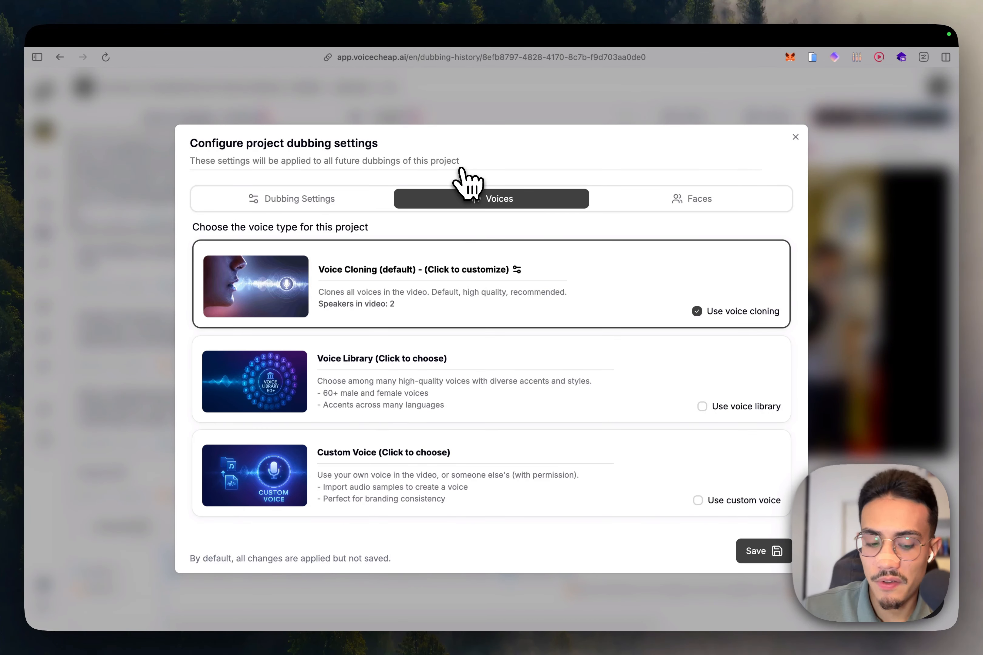
click(413, 269)
mouse_move(741, 151)
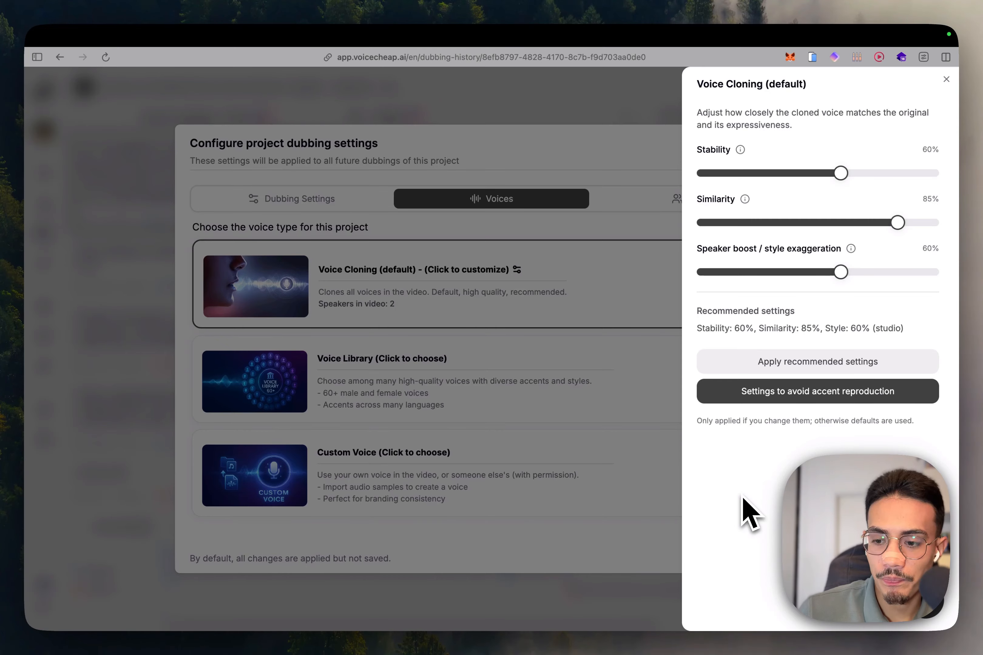
click(617, 487)
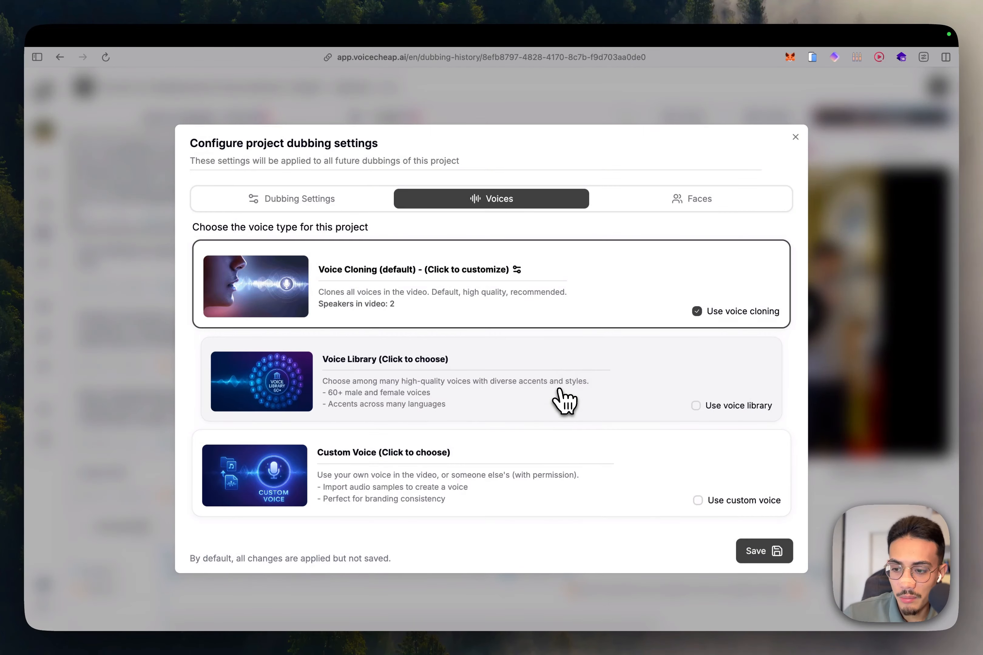
Step: Browse the available voices in the Voice Library and close it without selecting one
click(563, 399)
scroll(845, 235, down, 15)
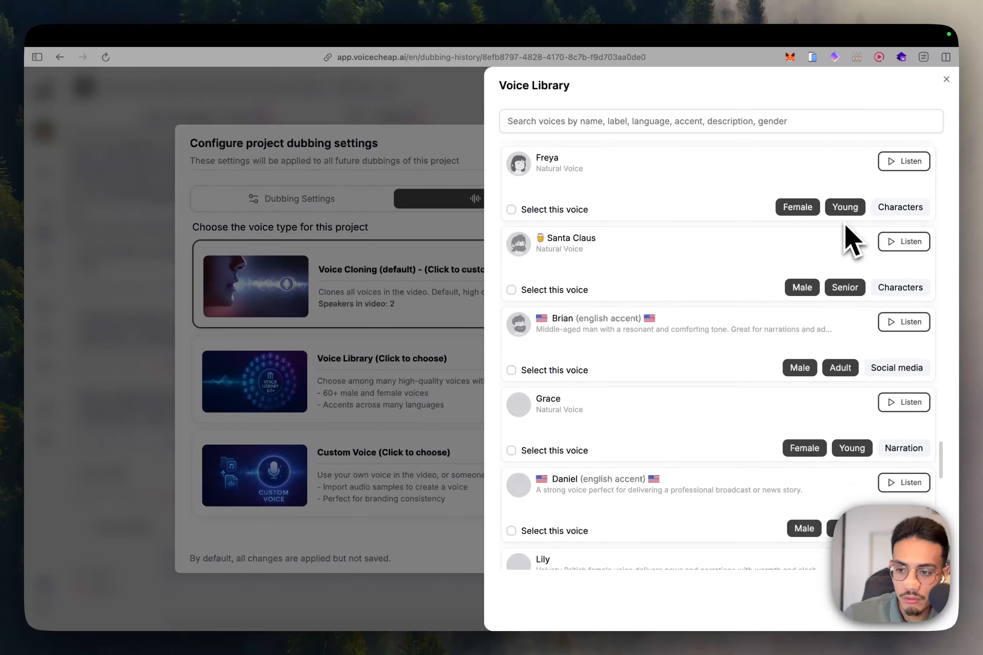
scroll(850, 239, down, 20)
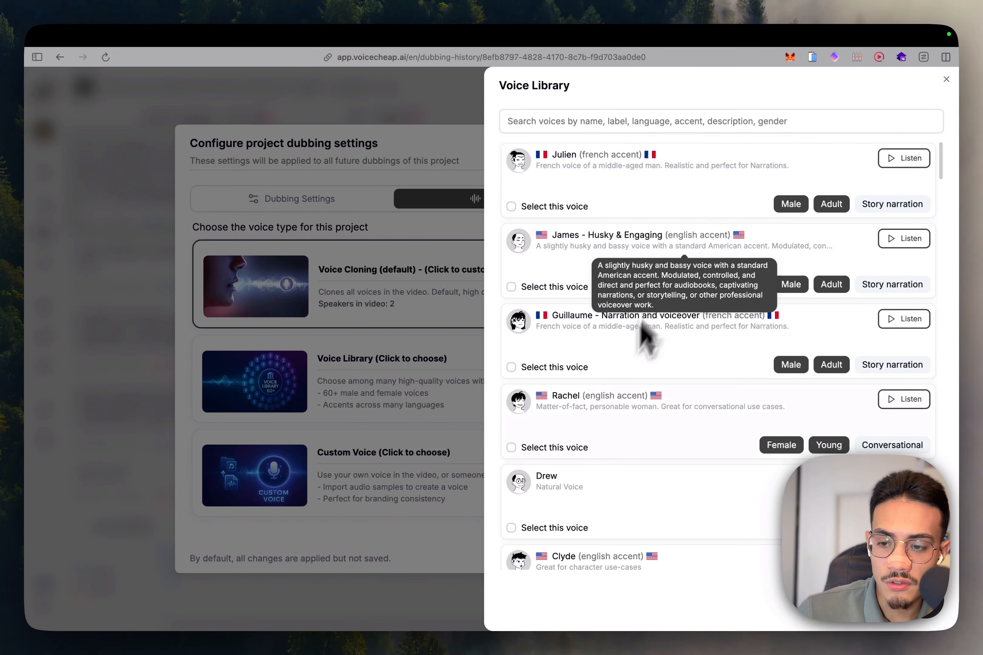
click(389, 500)
Step: Check the custom voice requirements and save the project's dubbing settings with voice cloning as the voice type
click(408, 486)
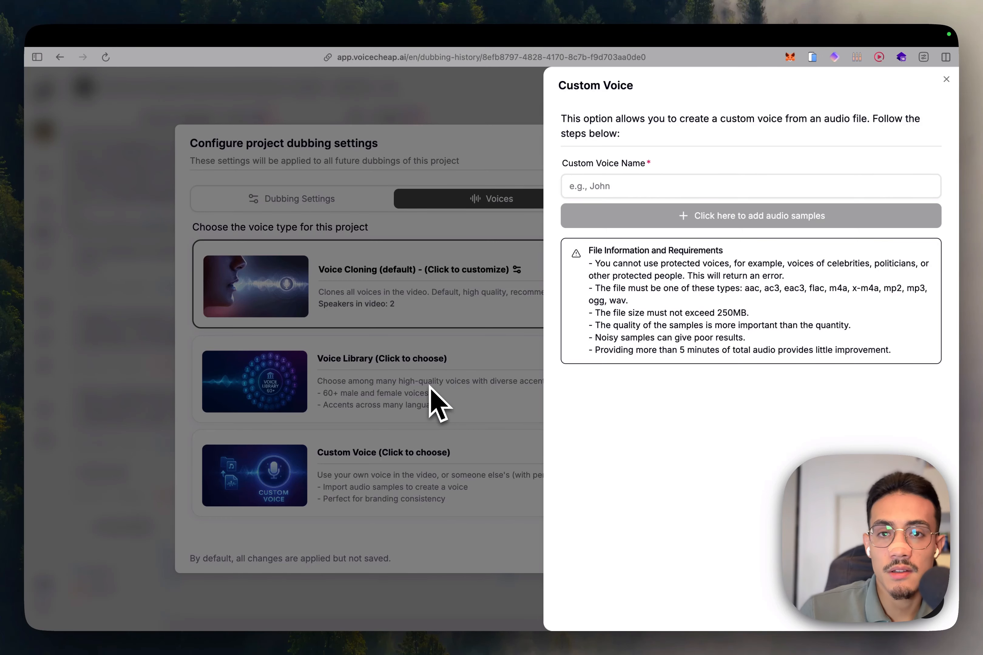
click(465, 444)
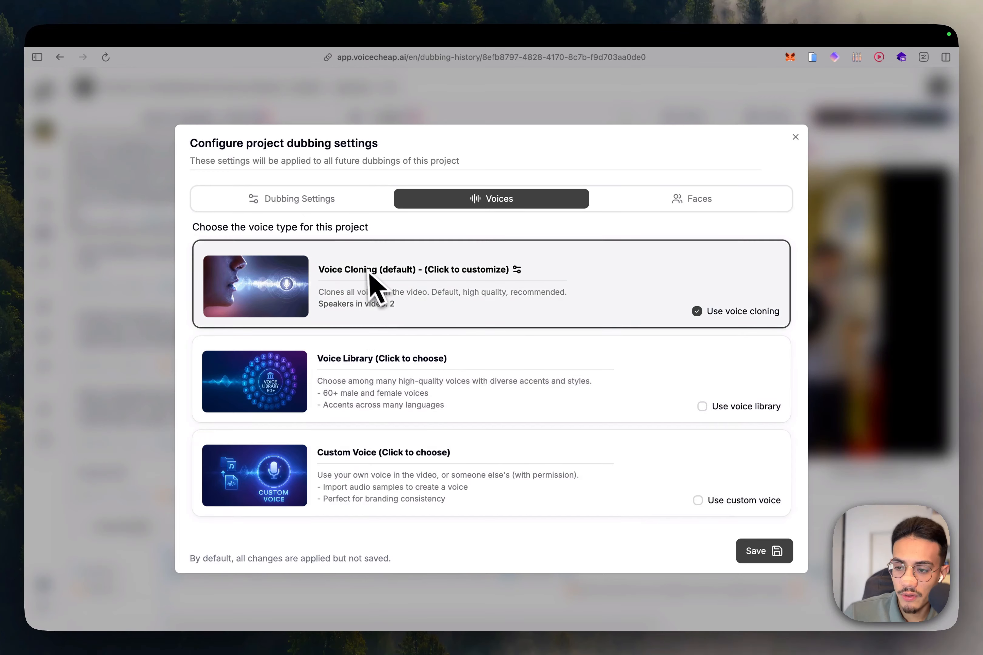
click(757, 551)
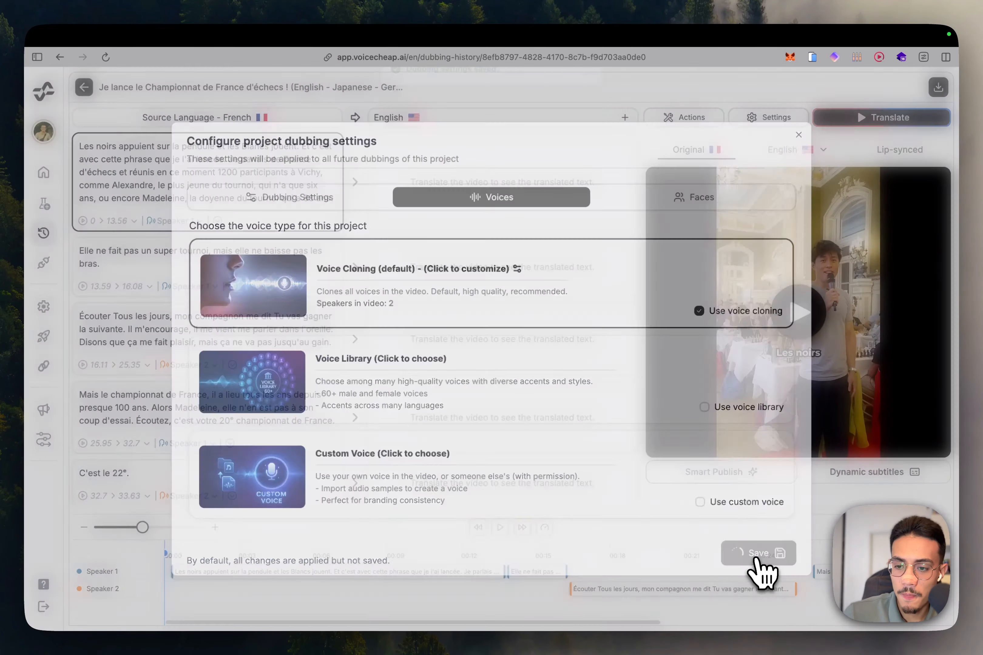